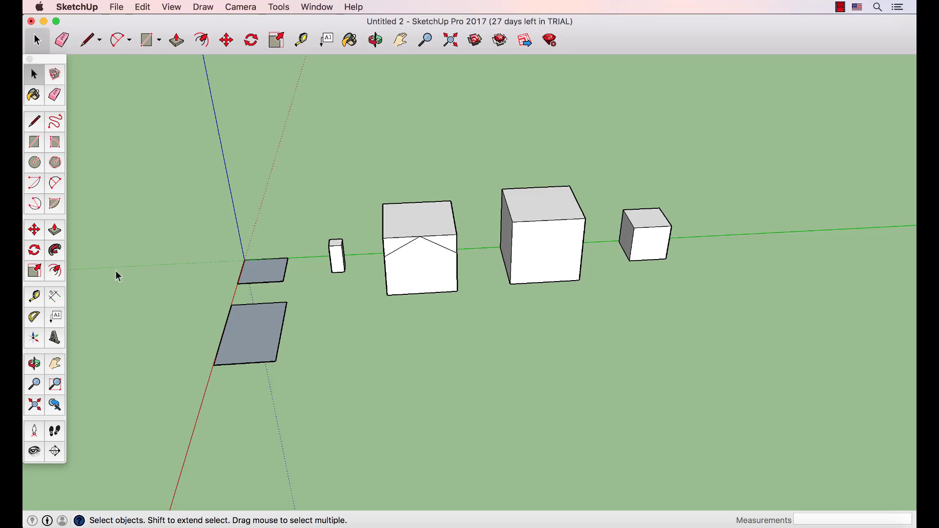
Step: Try extruding the small rectangle at the origin upward by about 4.4 m with Push/Pull, and undo it
click(54, 230)
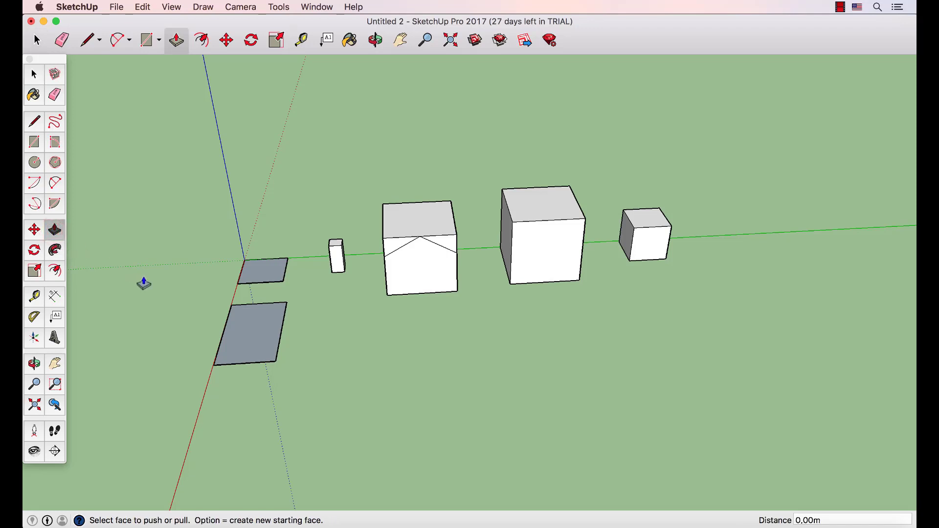
click(252, 277)
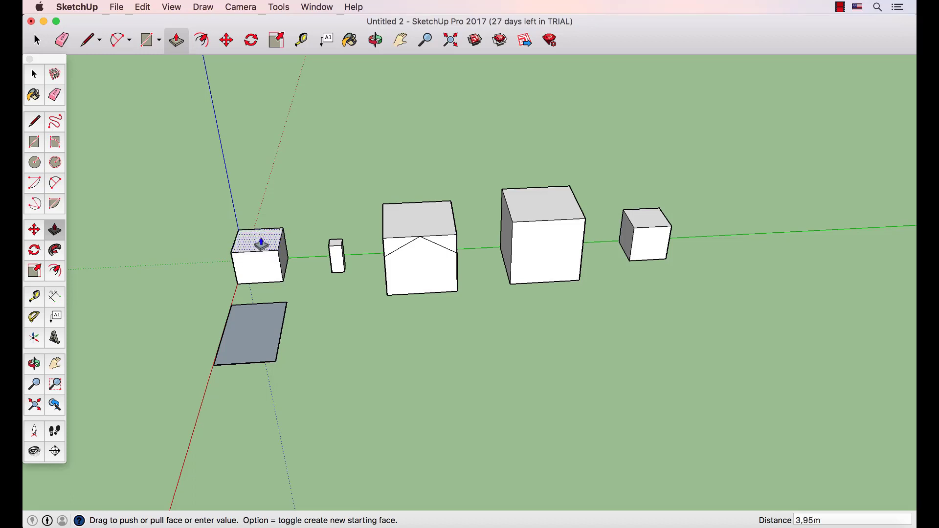
click(261, 239)
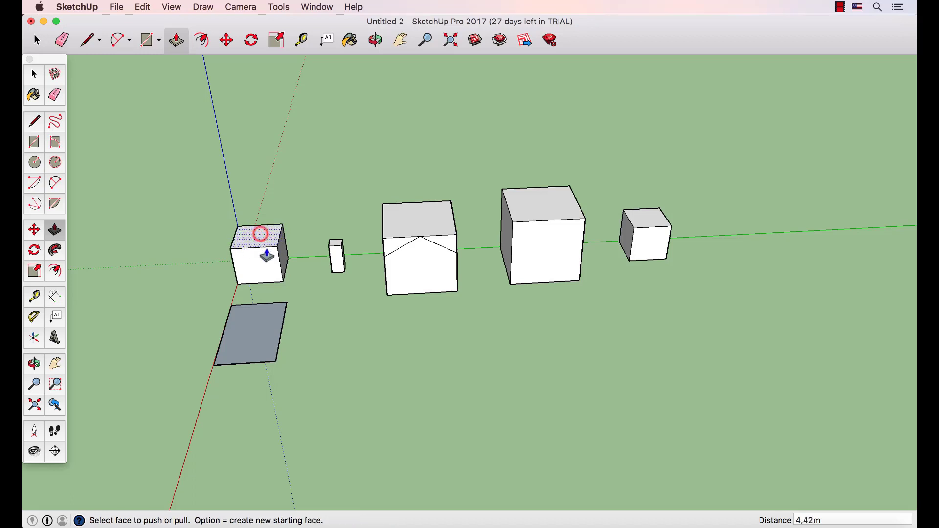
key(super+z)
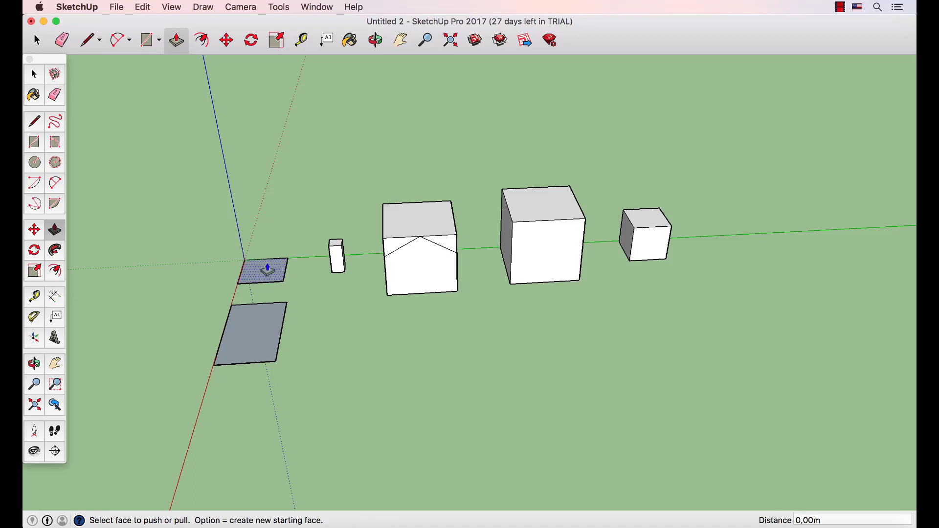
Step: Try extruding the small rectangle at the origin by exactly 4 m, and undo it
drag(267, 272, 265, 246)
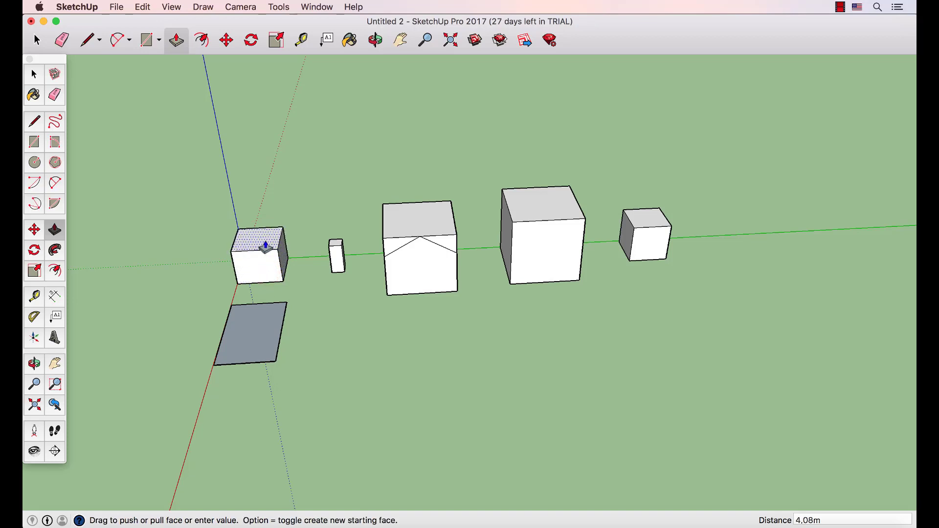
text(4)
key(Return)
key(super+z)
Step: Extrude the small rectangle at the origin about 3.4 m upward to match the narrow box's height
drag(266, 271, 335, 249)
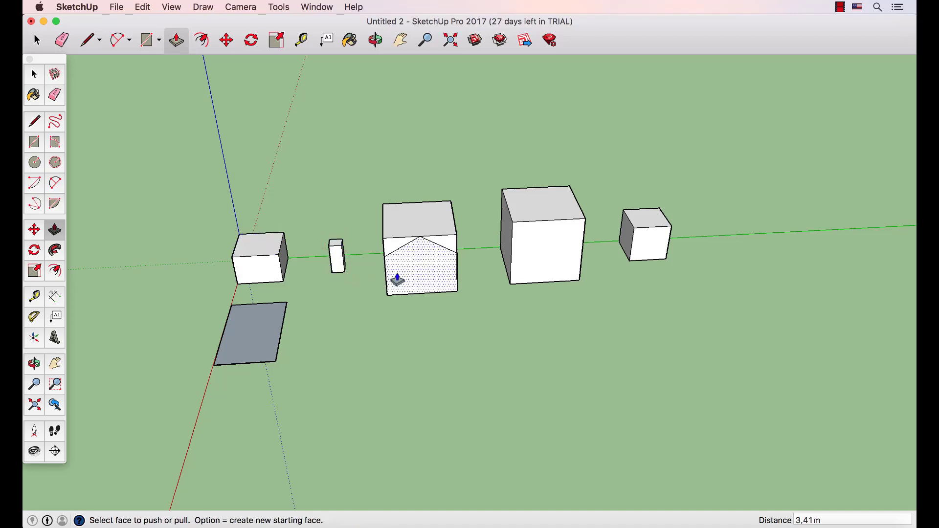
Step: Push both upper corner triangles on the middle box's front face back the full 7.47 m depth to form a gabled roof
middle_drag(514, 318, 465, 321)
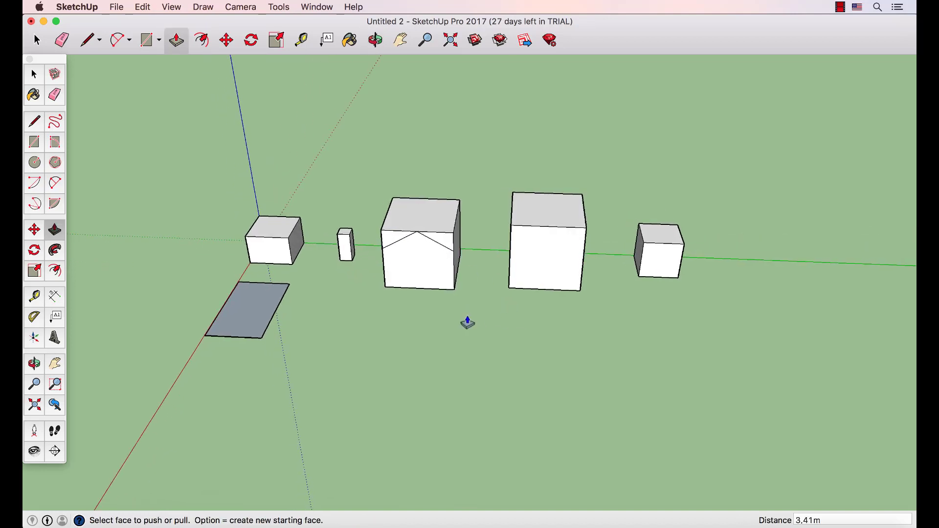
click(445, 245)
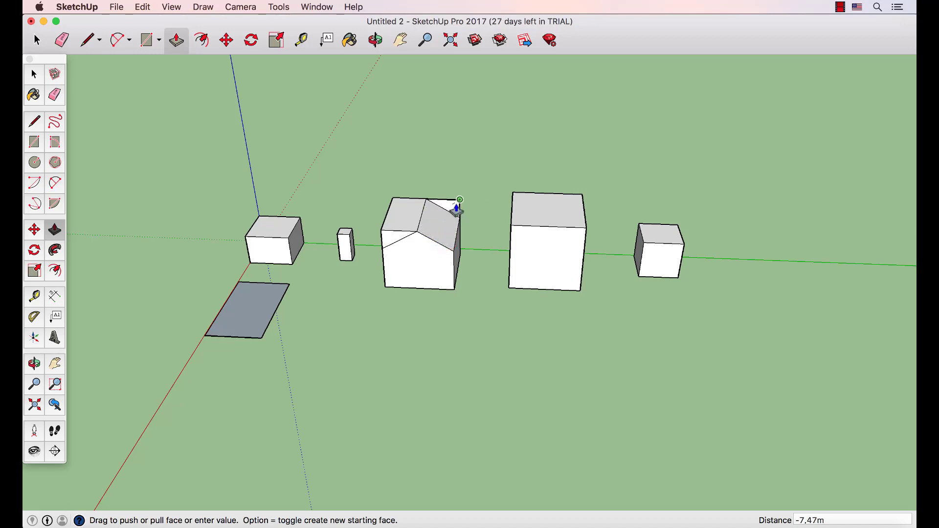
middle_drag(455, 206, 484, 146)
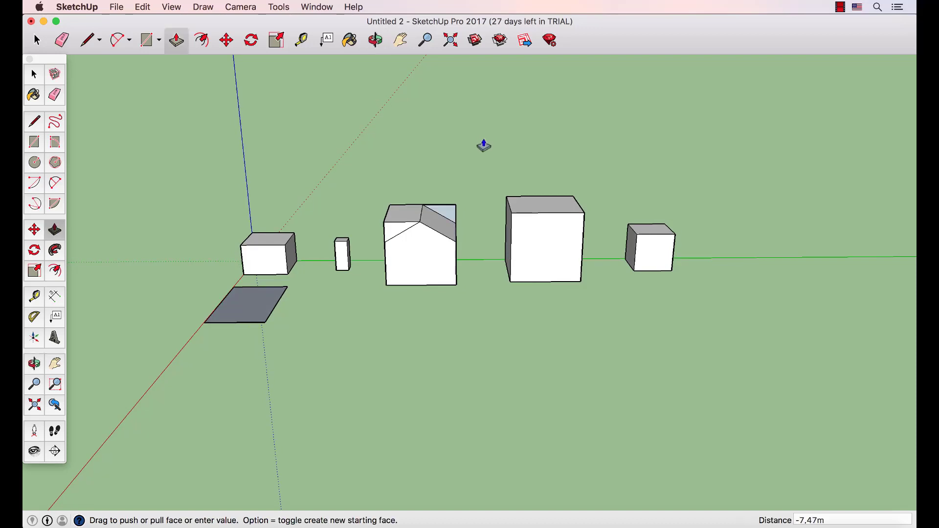
click(449, 210)
click(397, 228)
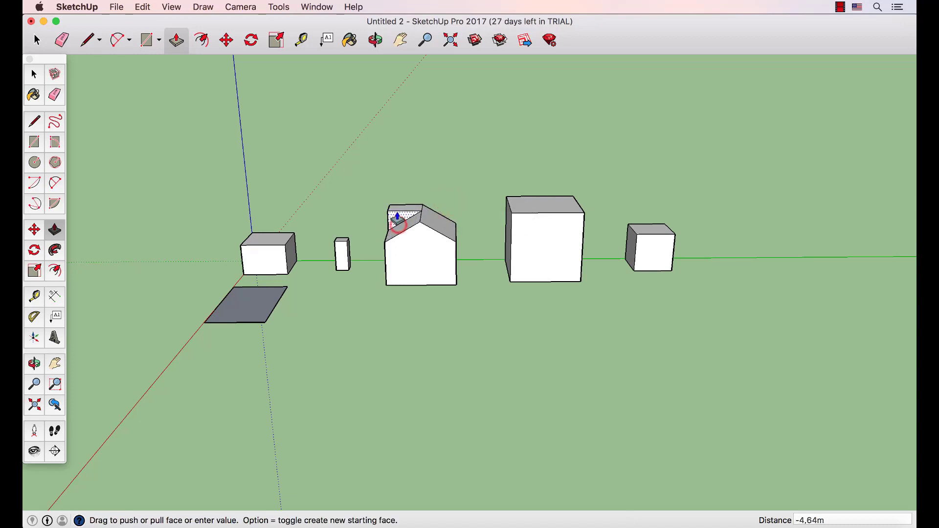
click(397, 210)
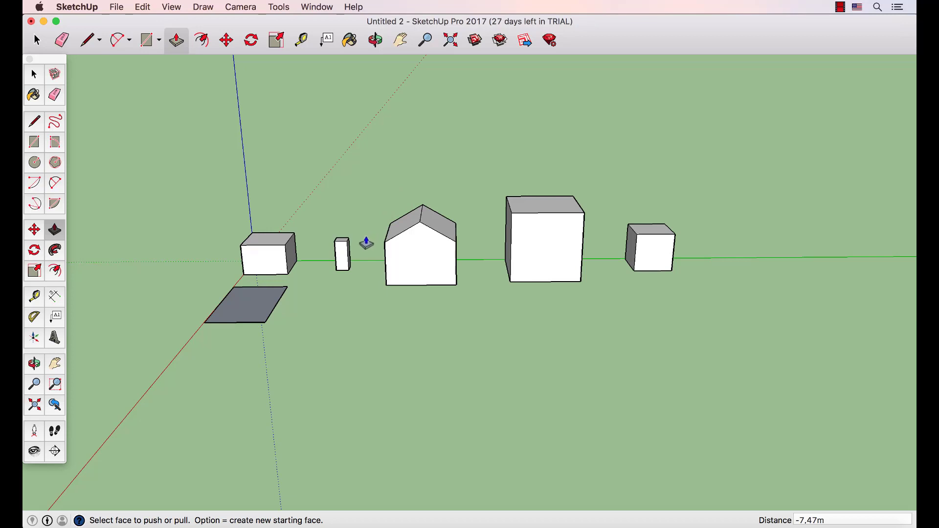
Step: Offset the outline of the house's gabled front face inward by 0.90 m
click(54, 272)
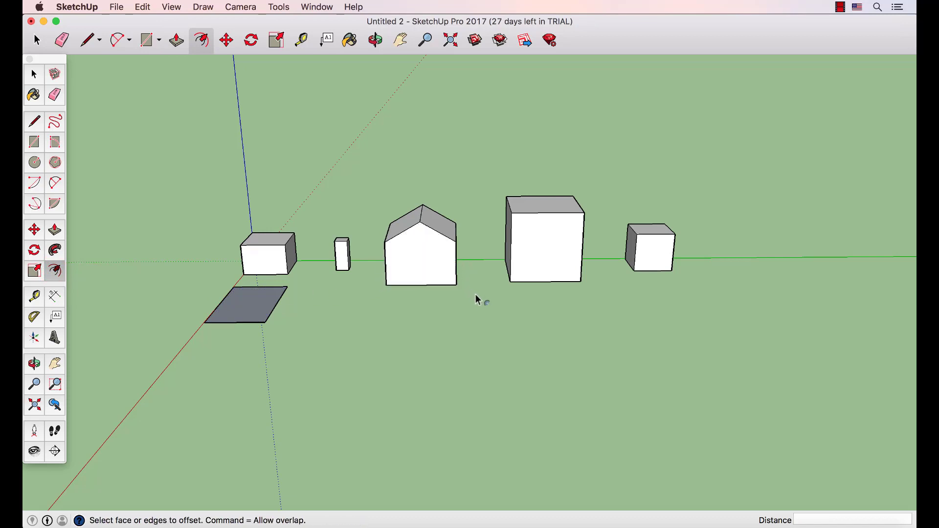
click(438, 268)
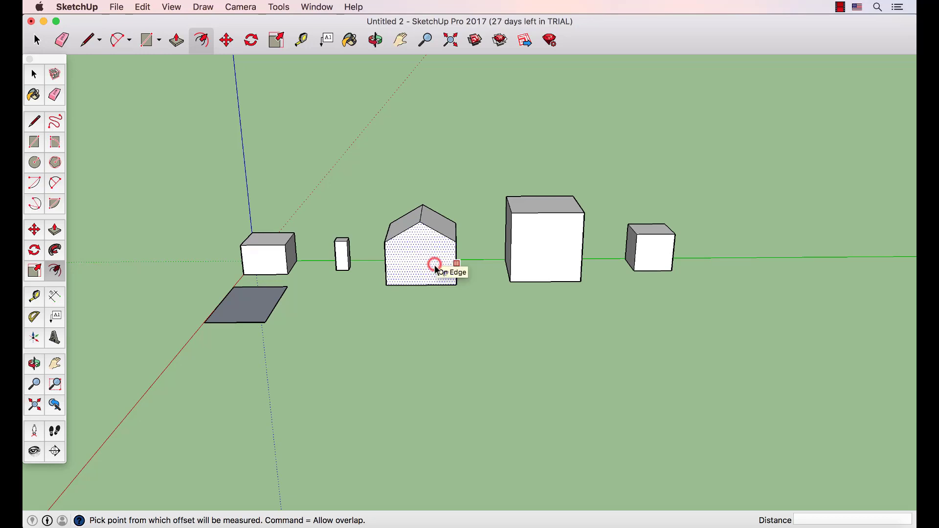
click(432, 263)
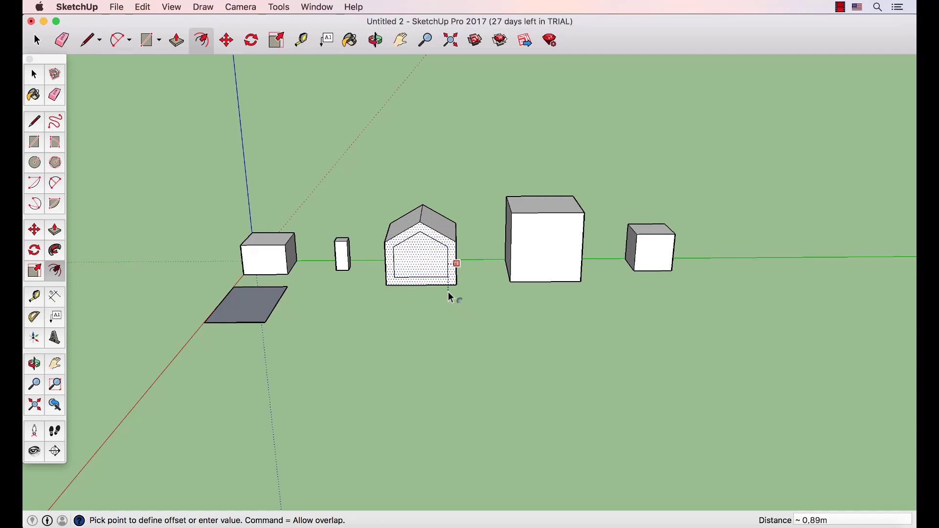
text(0,90)
key(Return)
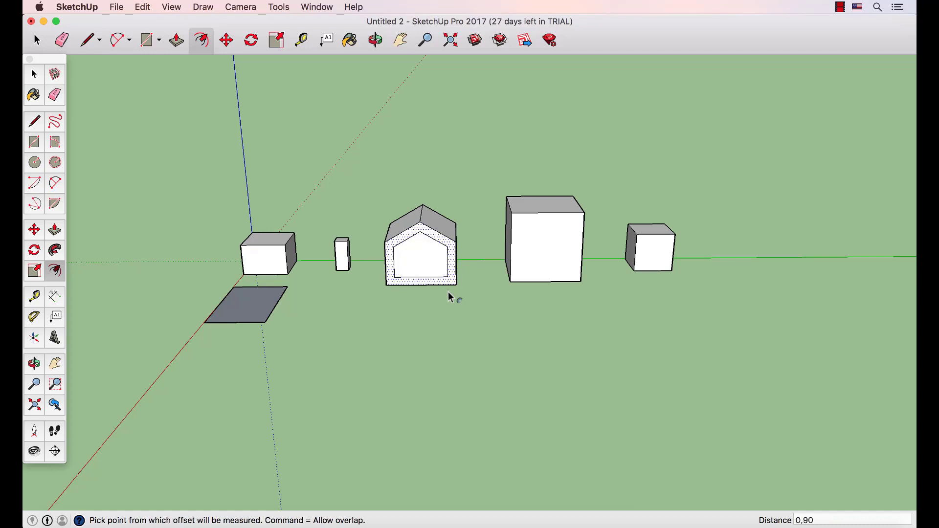
key(Escape)
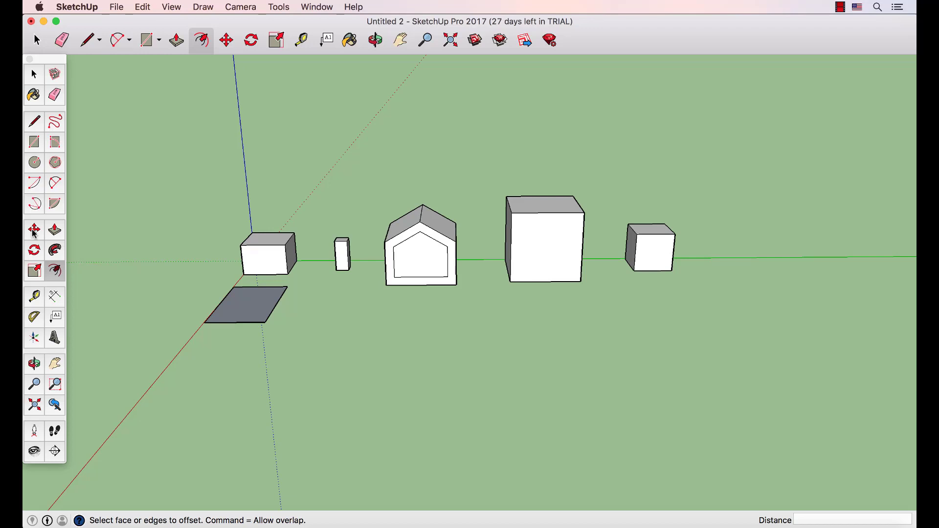
Step: Select the small end cube's upper front edge alone, and its front face together with the bounding edges
key(space)
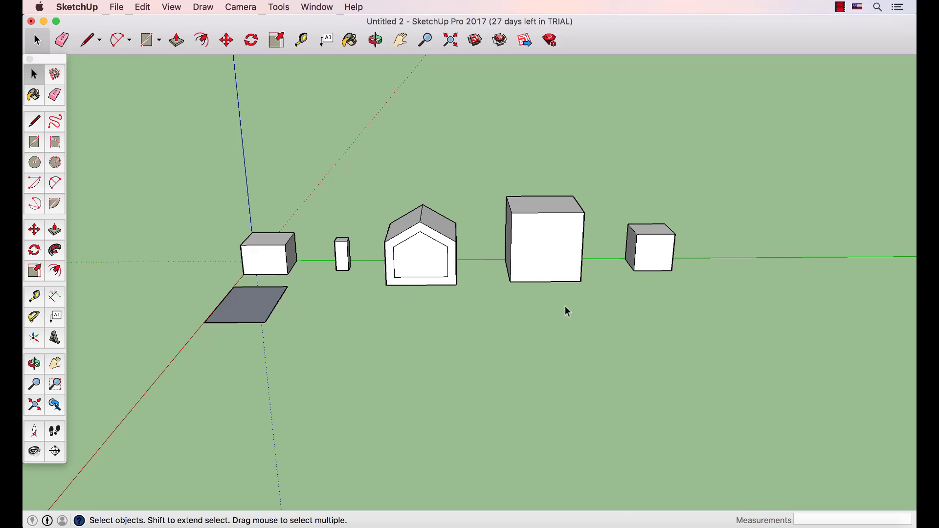
scroll(768, 273, up, 3)
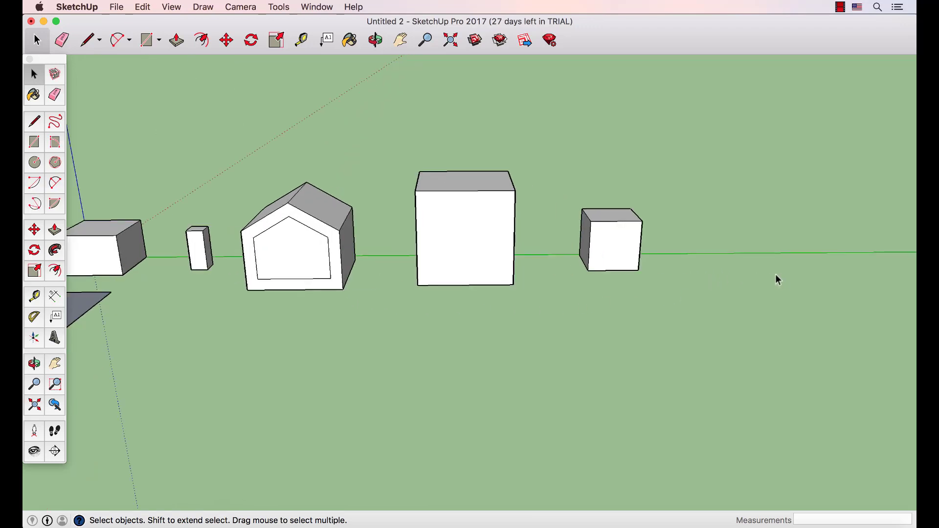
middle_drag(776, 275, 673, 308)
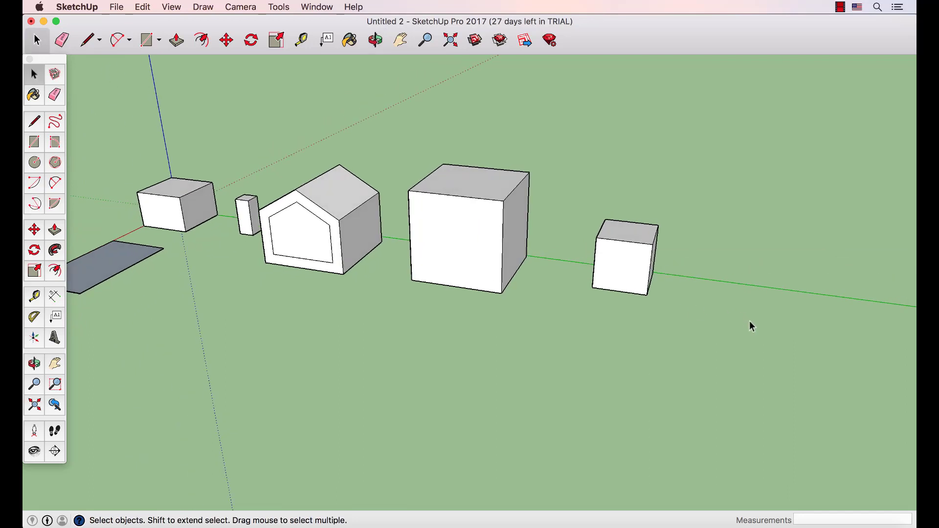
middle_drag(750, 324, 685, 329)
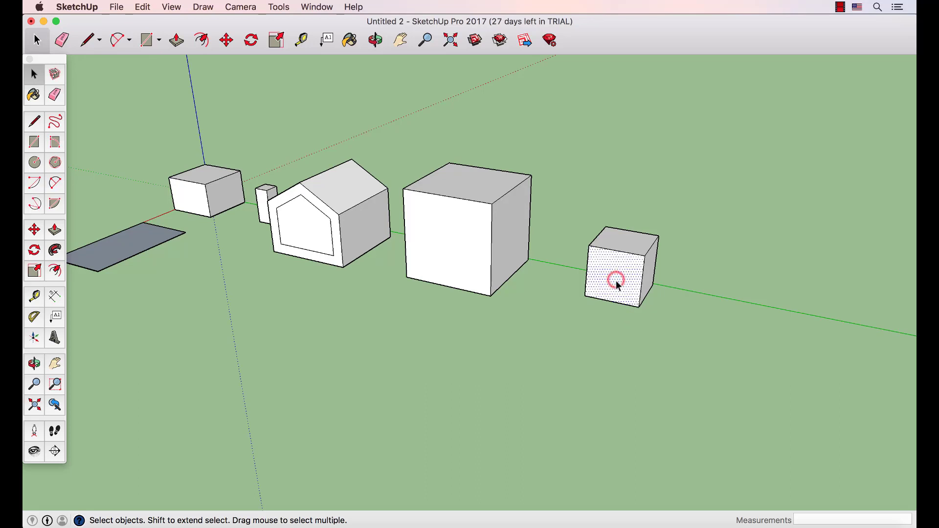
click(616, 251)
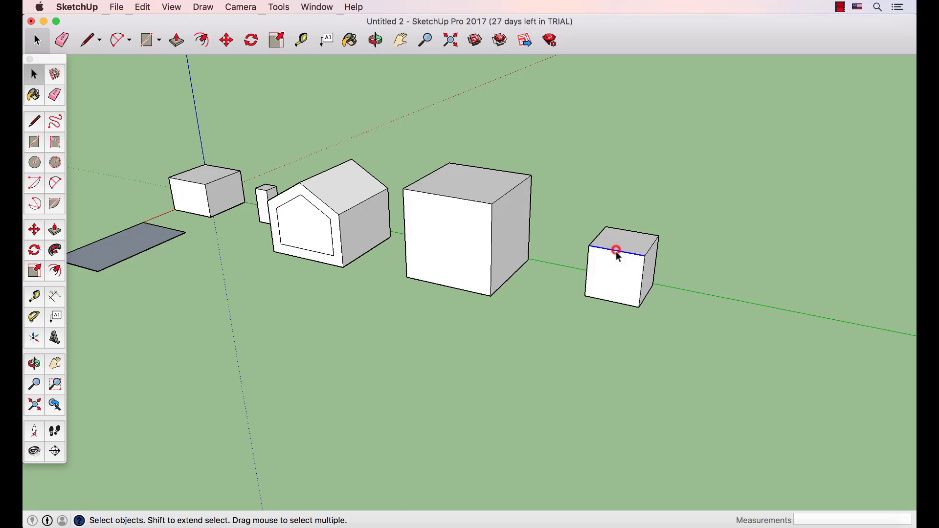
double_click(621, 277)
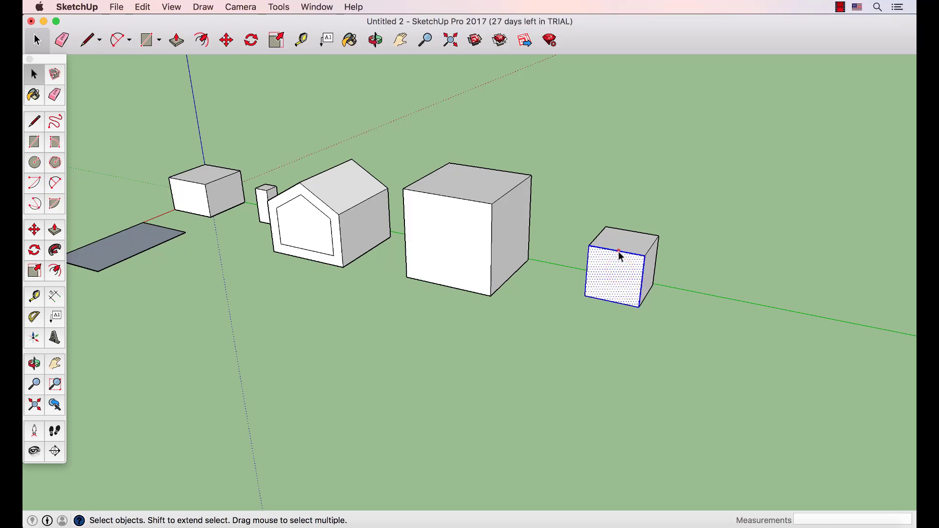
double_click(619, 251)
Step: Select the whole small end cube and move it onto the large cube, aligning its lower front corner with the large cube's upper front corner
triple_click(620, 264)
click(34, 230)
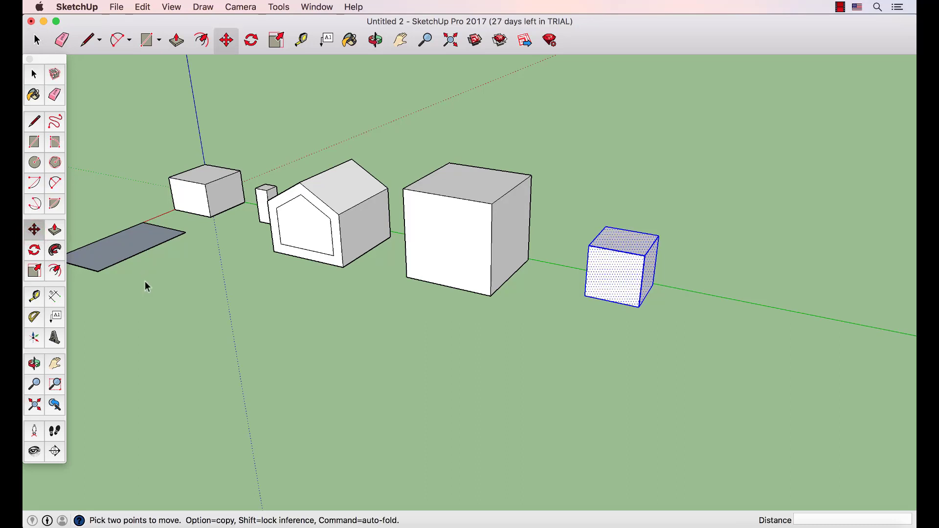
key(space)
key(m)
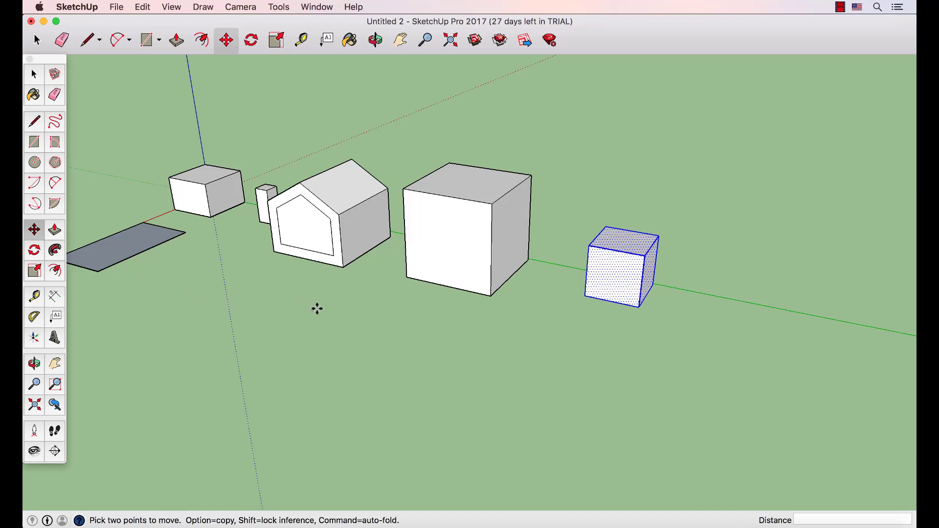
click(585, 297)
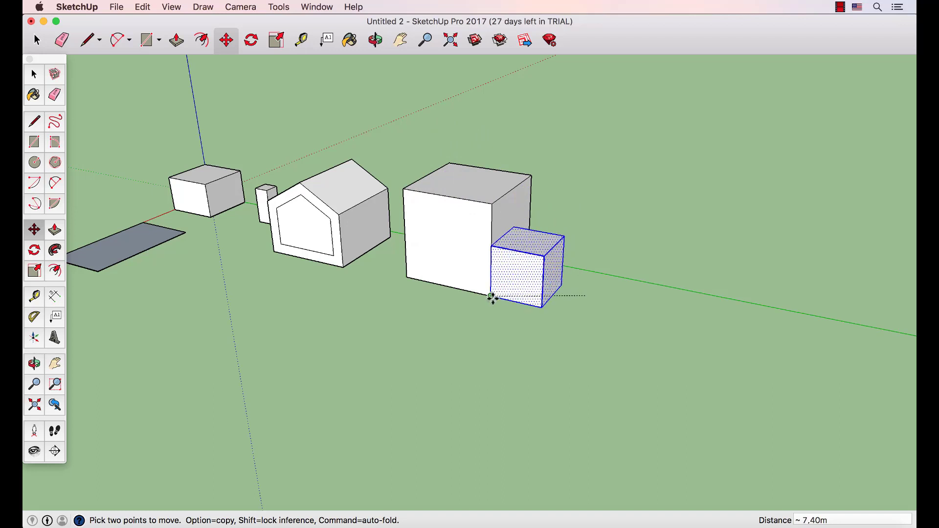
click(402, 190)
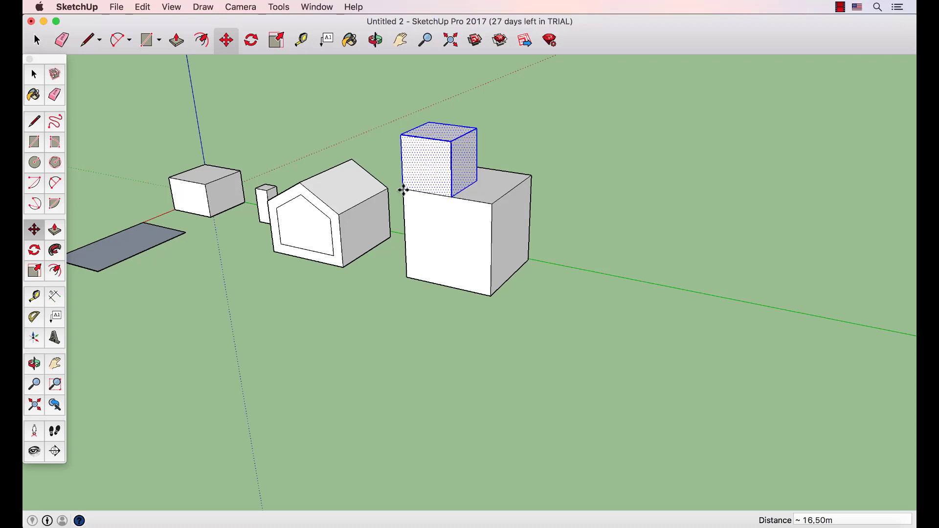
key(space)
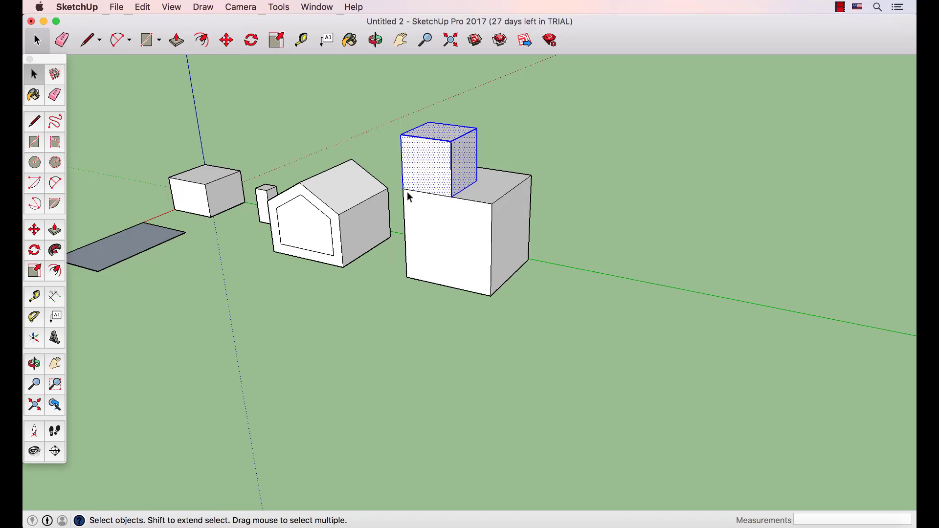
click(383, 278)
Step: Examine how the Rotate protractor aligns to the ground plane and the differently oriented faces of the box at the origin
middle_drag(247, 309, 438, 369)
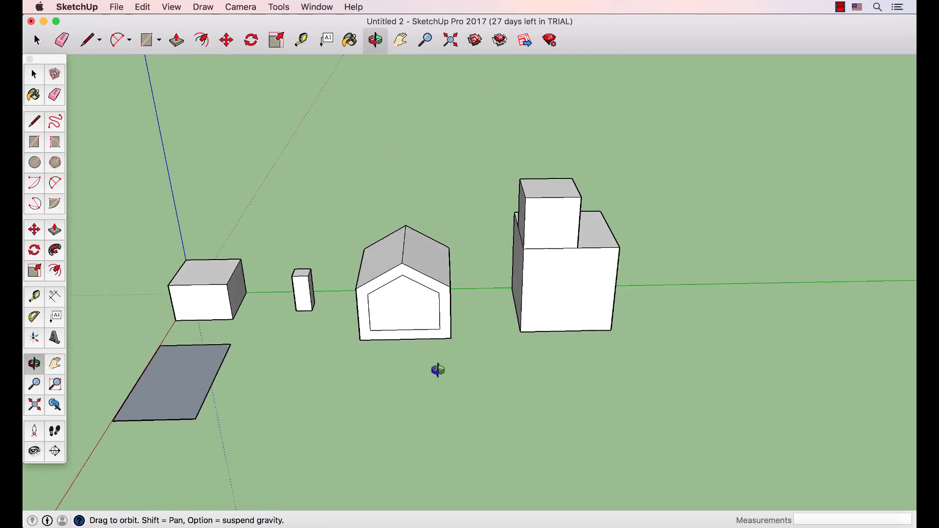
scroll(298, 390, up, 2)
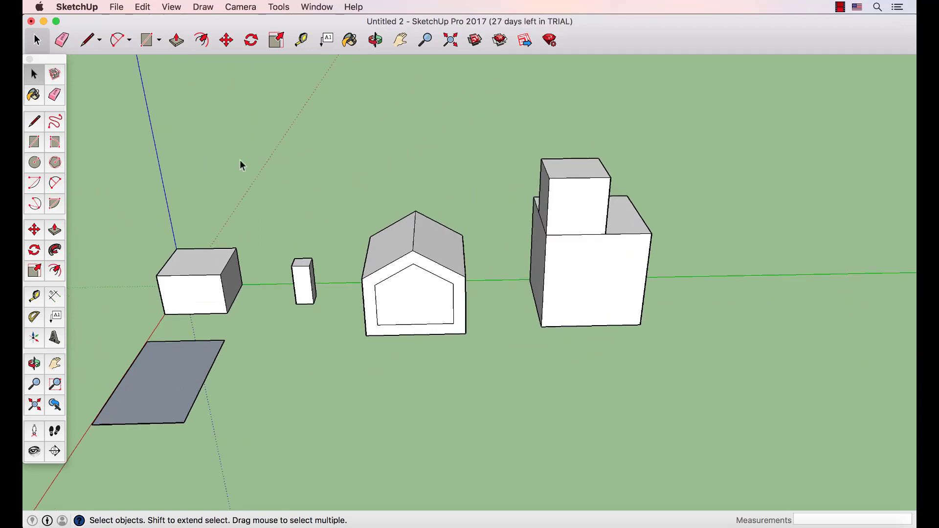
click(34, 251)
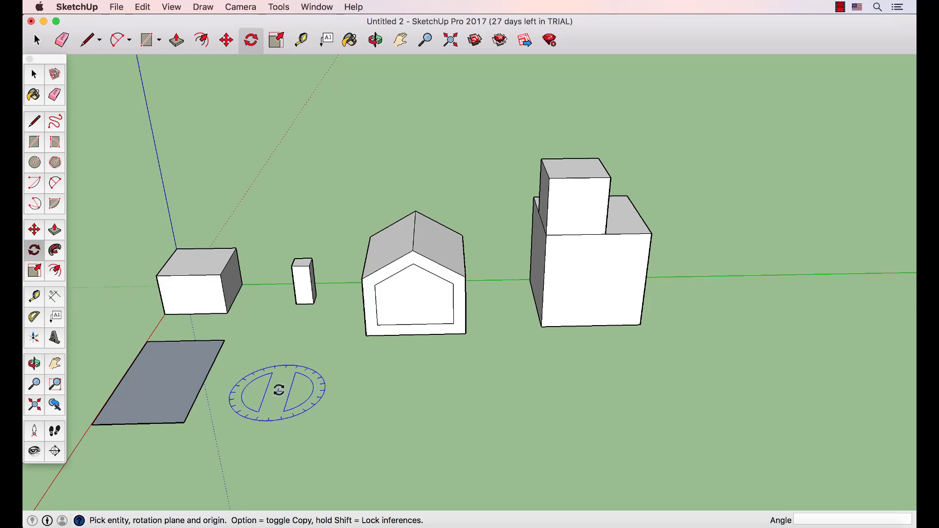
middle_drag(279, 390, 409, 390)
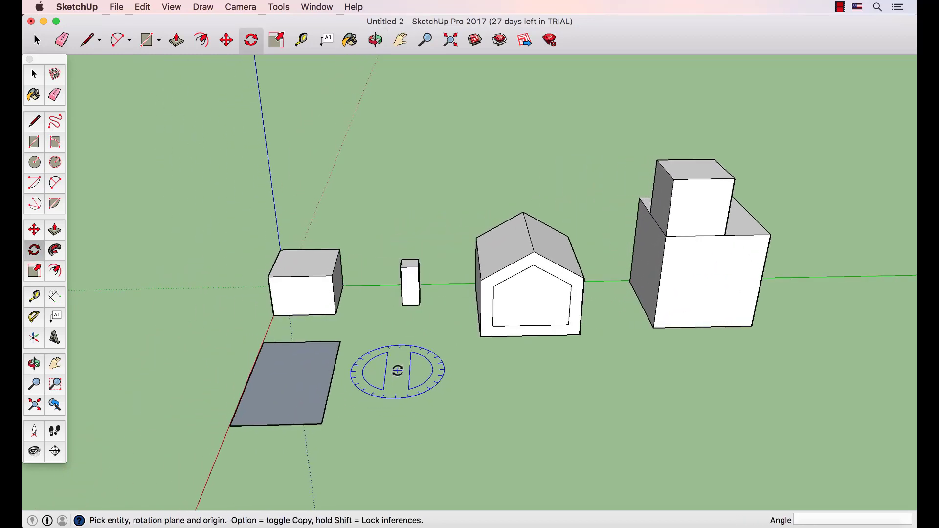
key(shift)
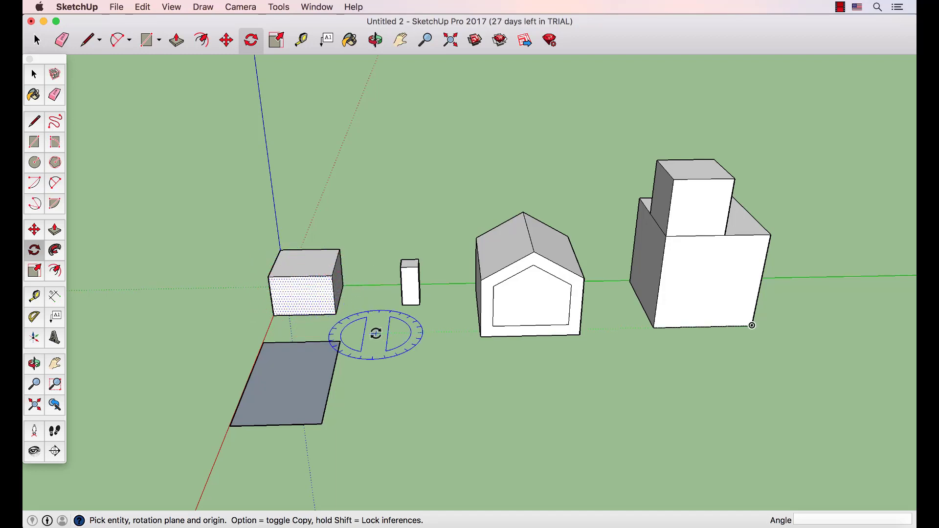
middle_drag(373, 331, 278, 319)
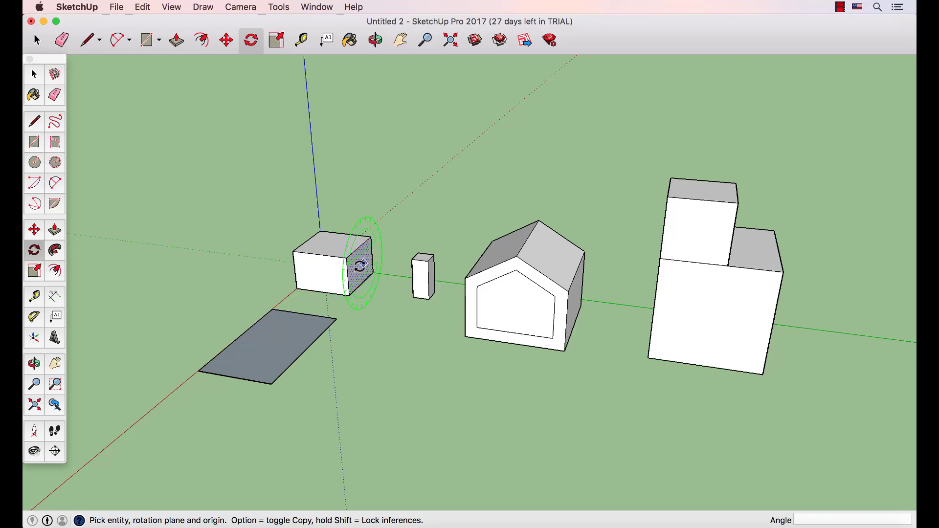
middle_drag(329, 245, 666, 245)
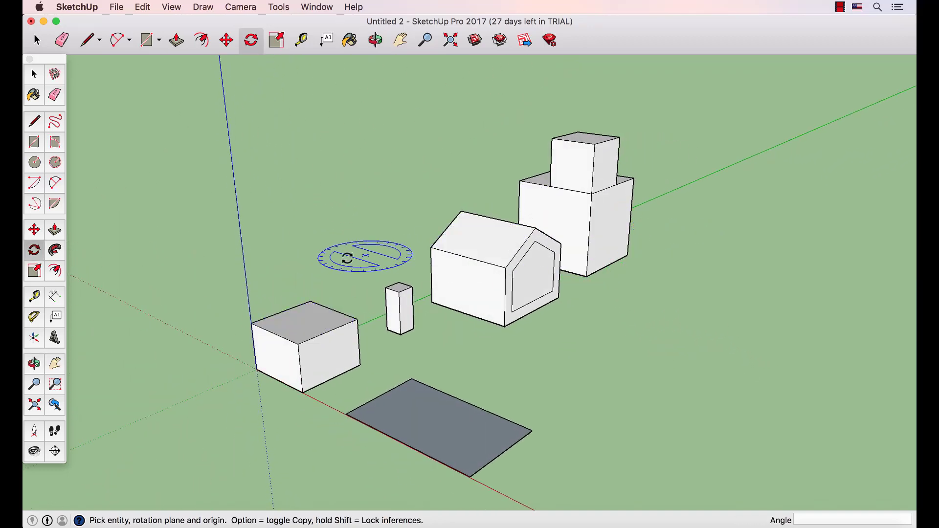
middle_drag(320, 258, 390, 264)
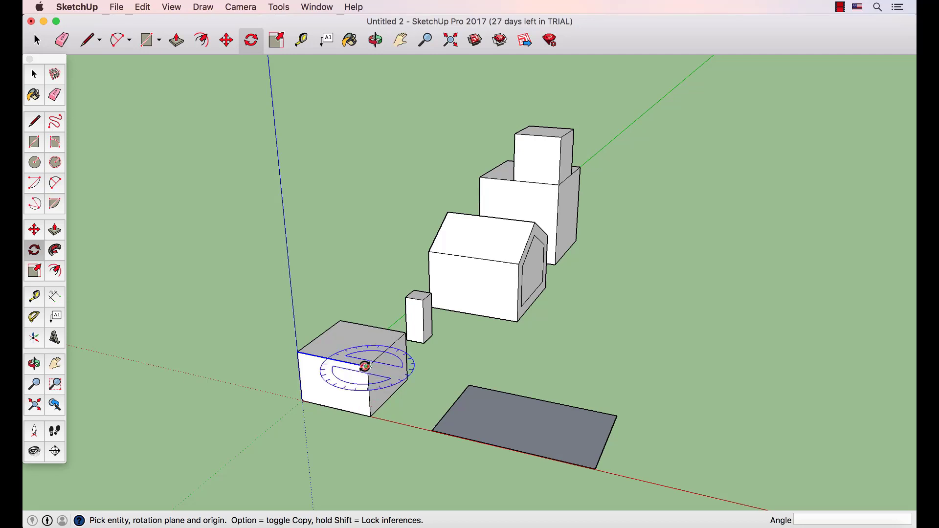
Step: Try to rotate only the edges meeting at the upper front corner of the box at the origin
click(366, 367)
click(404, 335)
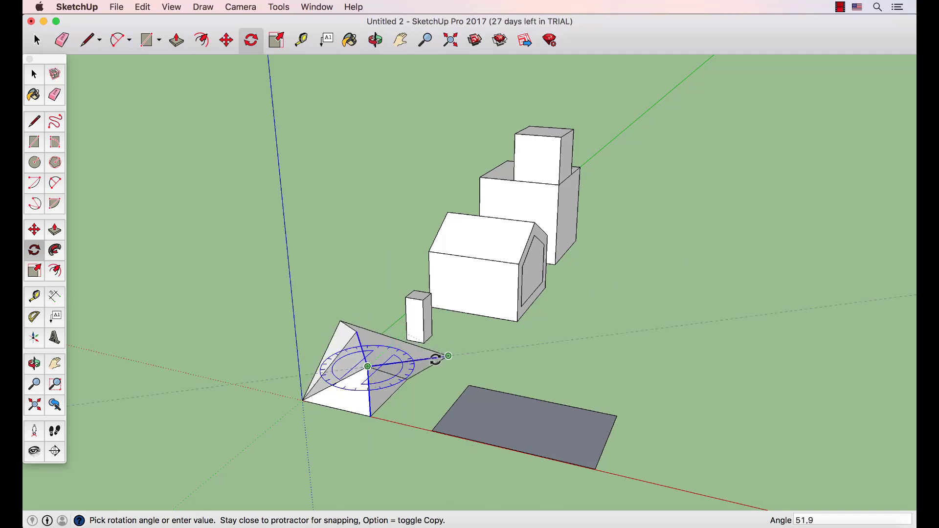
key(Escape)
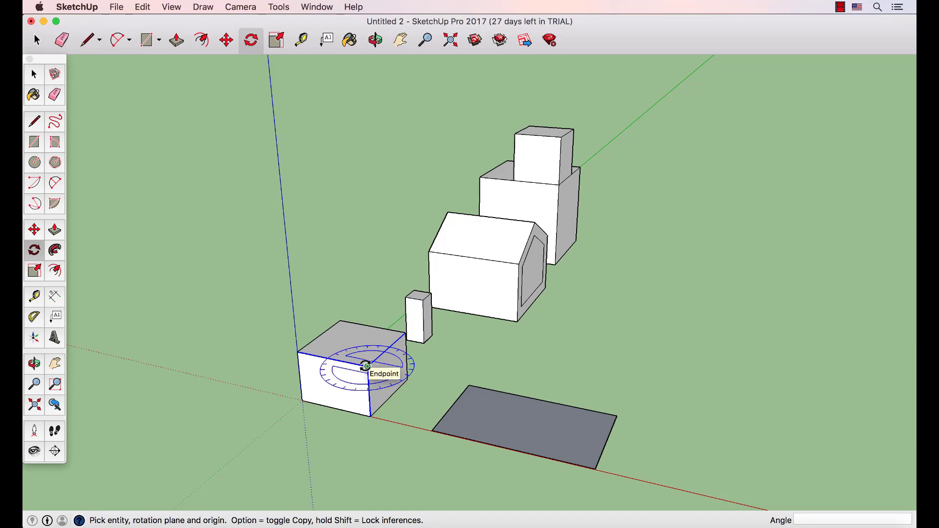
Step: Select the whole box at the origin, rotate it 90° horizontally about its upper front corner, and clear the selection
key(space)
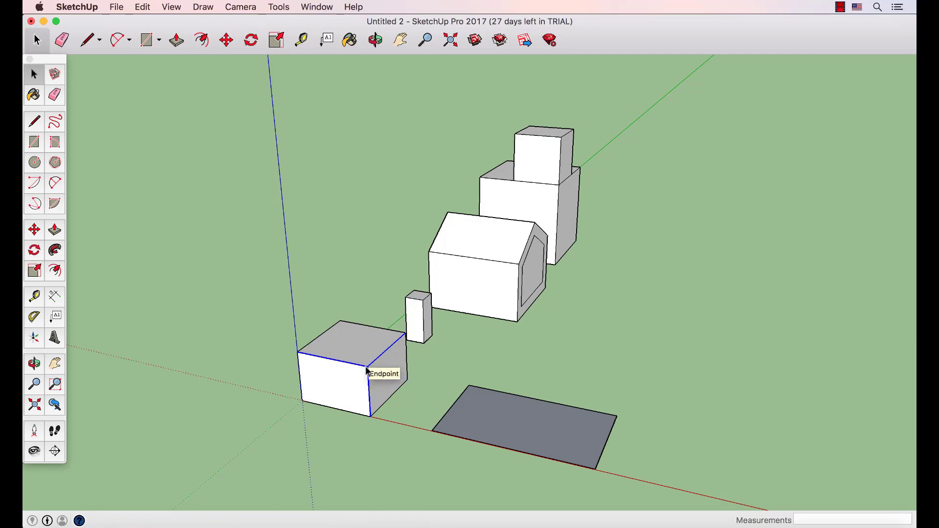
triple_click(384, 391)
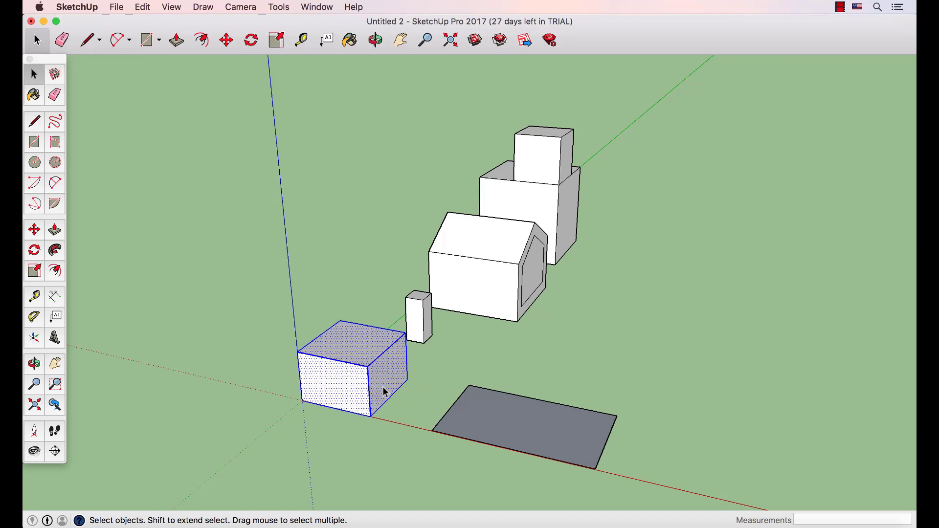
click(34, 251)
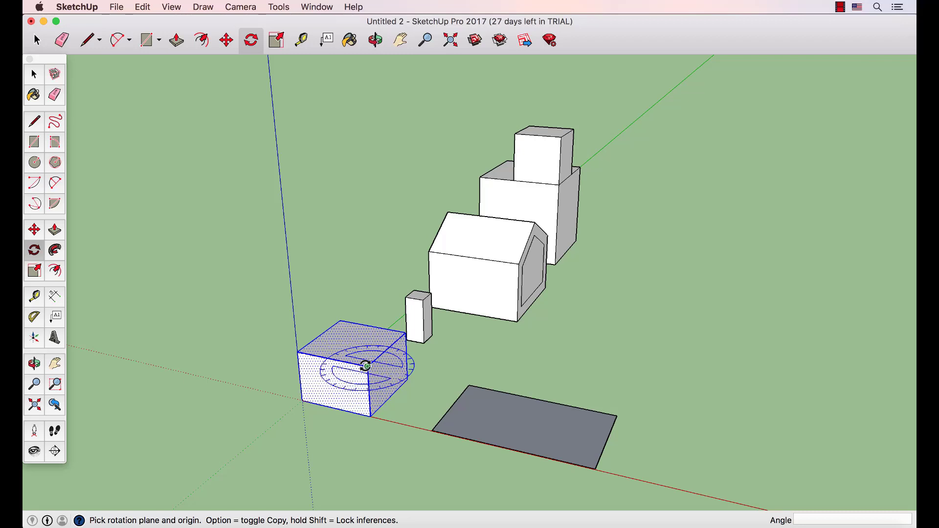
click(365, 366)
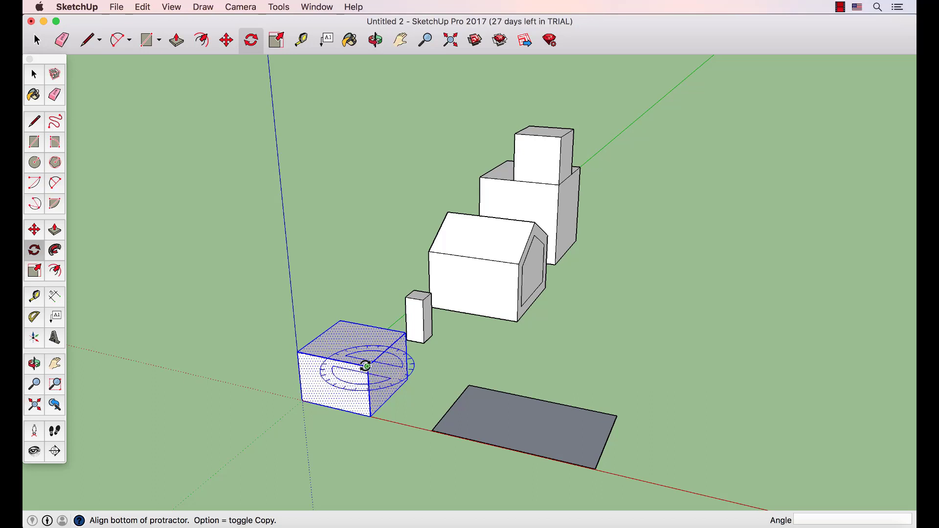
drag(366, 366, 403, 331)
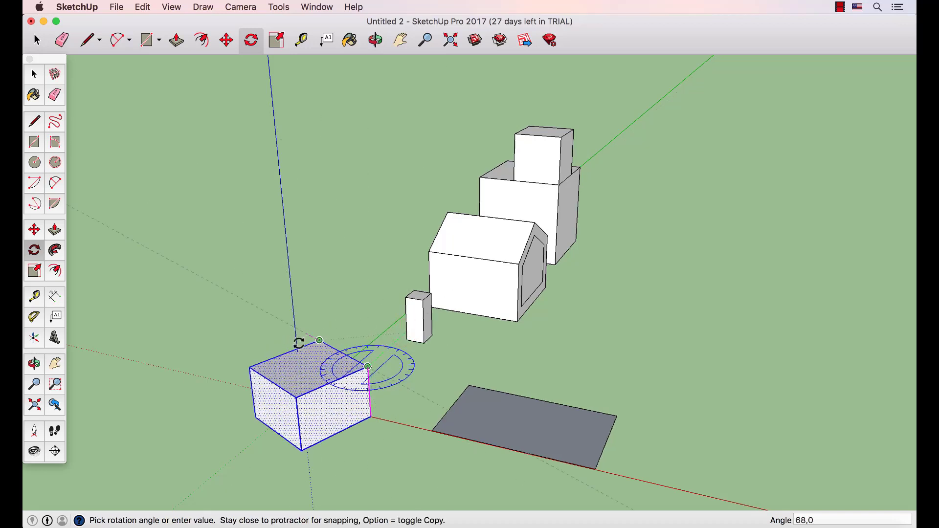
click(292, 351)
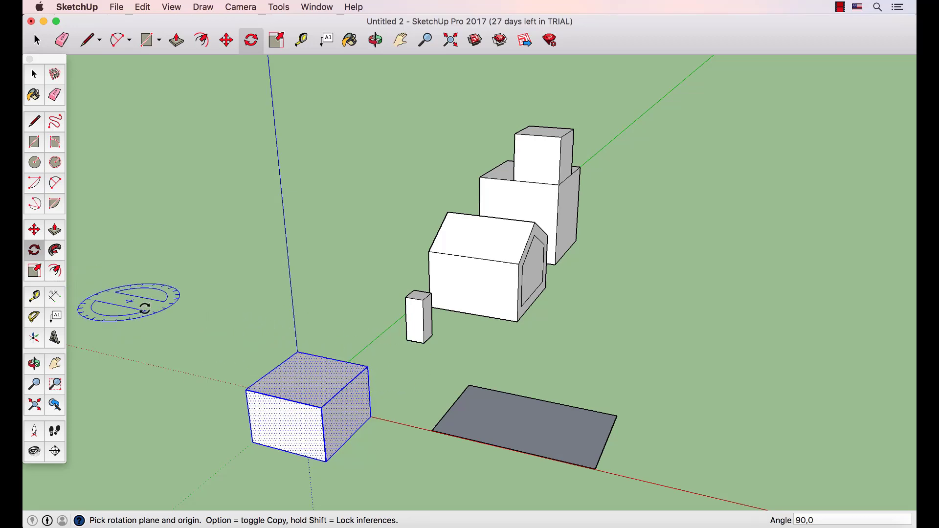
key(space)
click(176, 324)
Step: Scale the flat ground rectangle uniformly about its opposite corner by a factor of 2 and clear the selection
key(o)
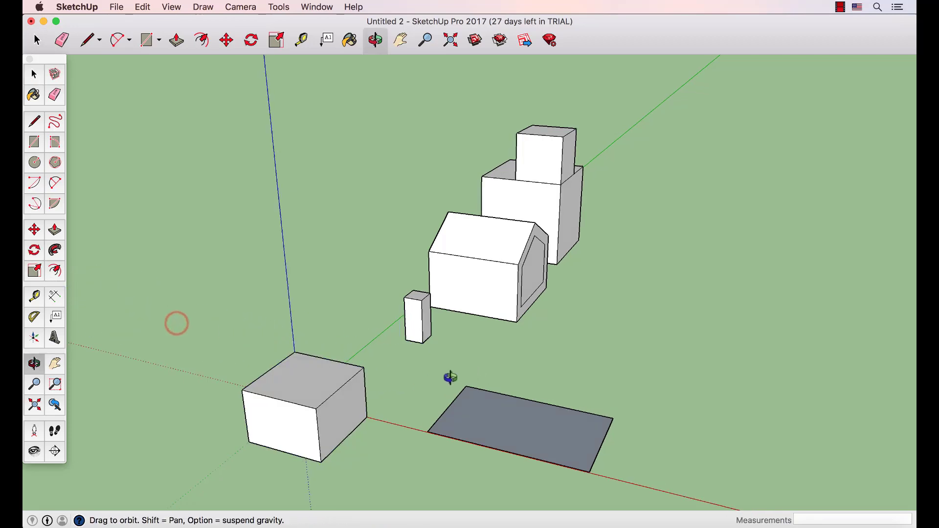
drag(447, 374, 166, 352)
key(space)
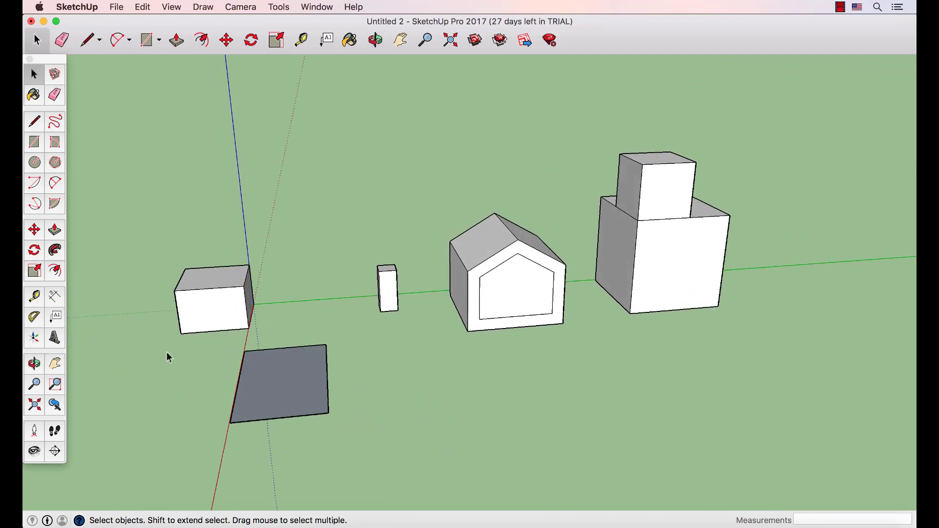
click(35, 275)
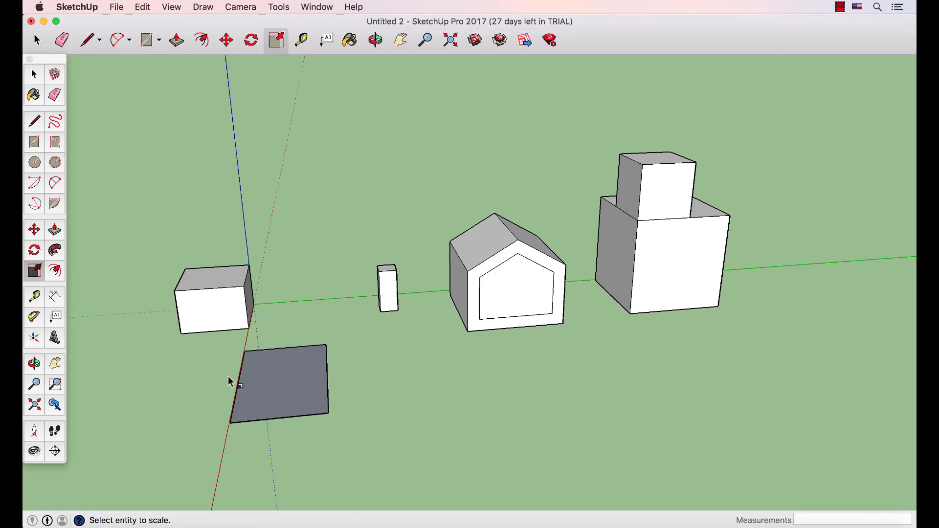
key(space)
key(s)
click(302, 393)
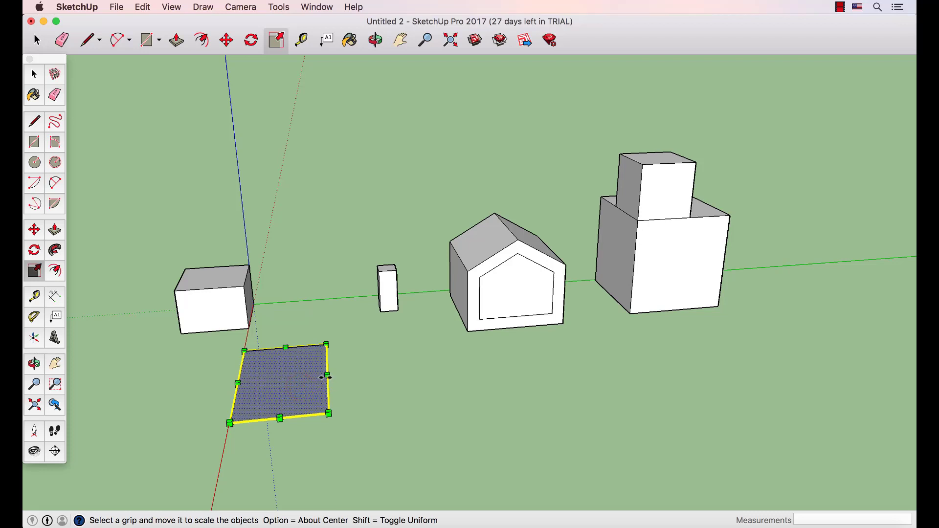
mouse_move(329, 376)
mouse_down()
mouse_move(416, 374)
mouse_move(318, 377)
mouse_up()
mouse_move(280, 418)
mouse_down()
mouse_move(272, 491)
mouse_move(279, 421)
mouse_up()
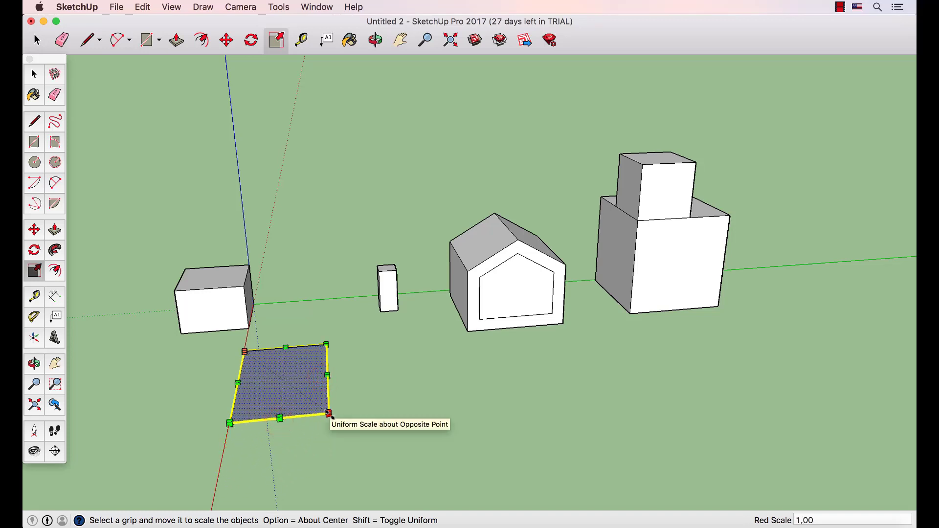
drag(329, 414, 373, 449)
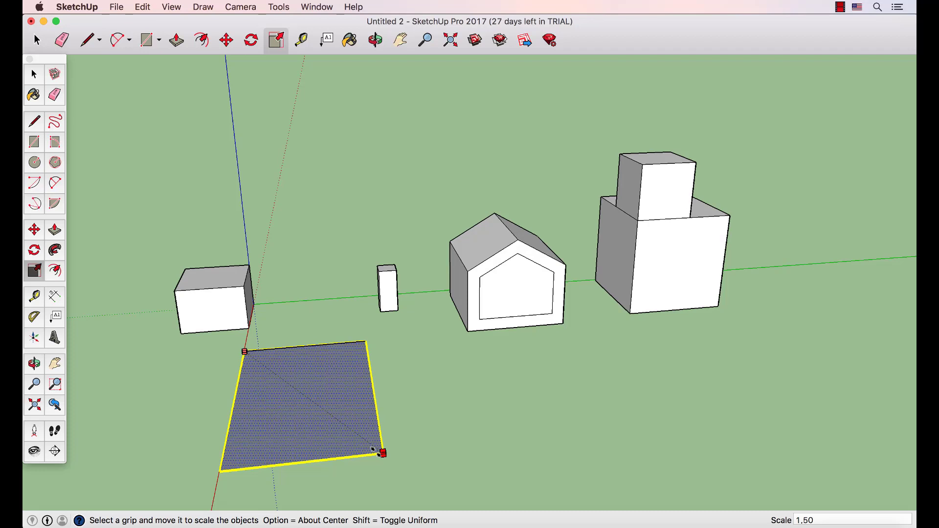
text(2)
key(Return)
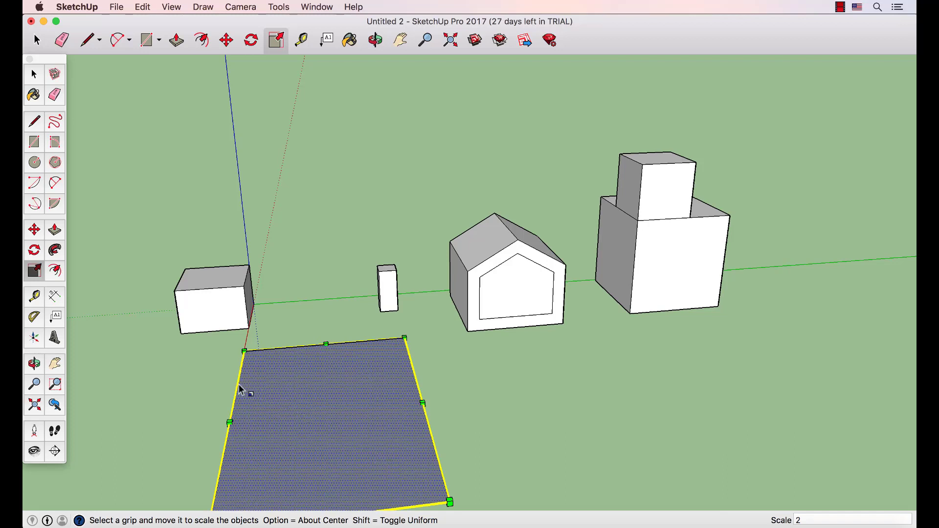
key(space)
click(208, 368)
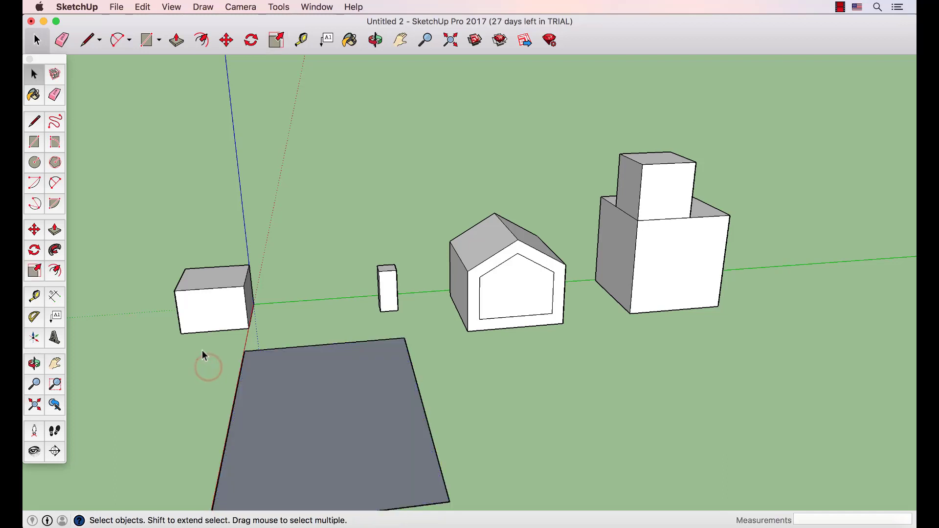
Step: Try to scale only the front face of the box at the origin uniformly from its upper corner by about 1.35
key(s)
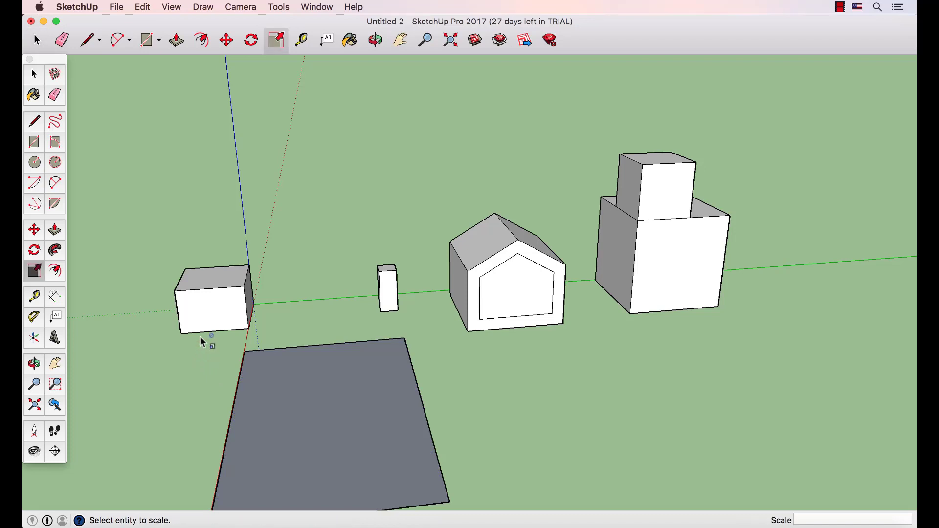
click(210, 315)
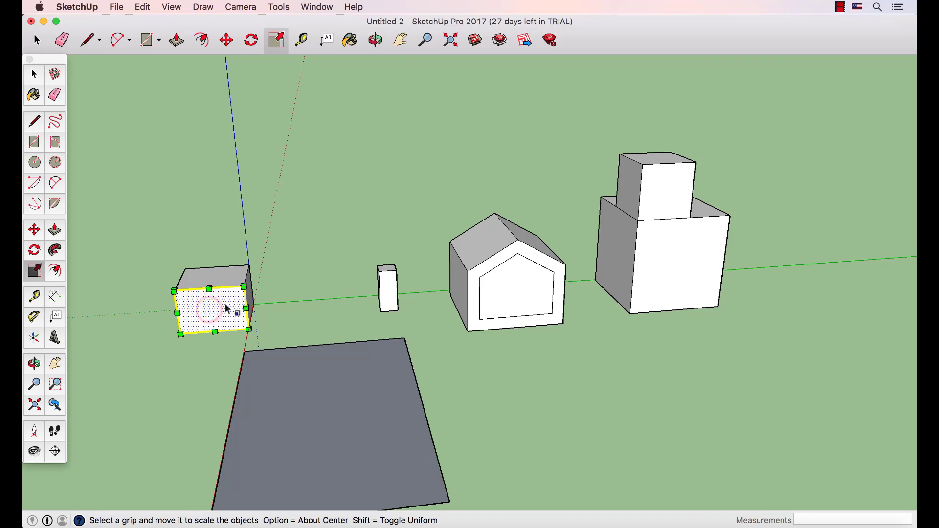
drag(246, 288, 265, 268)
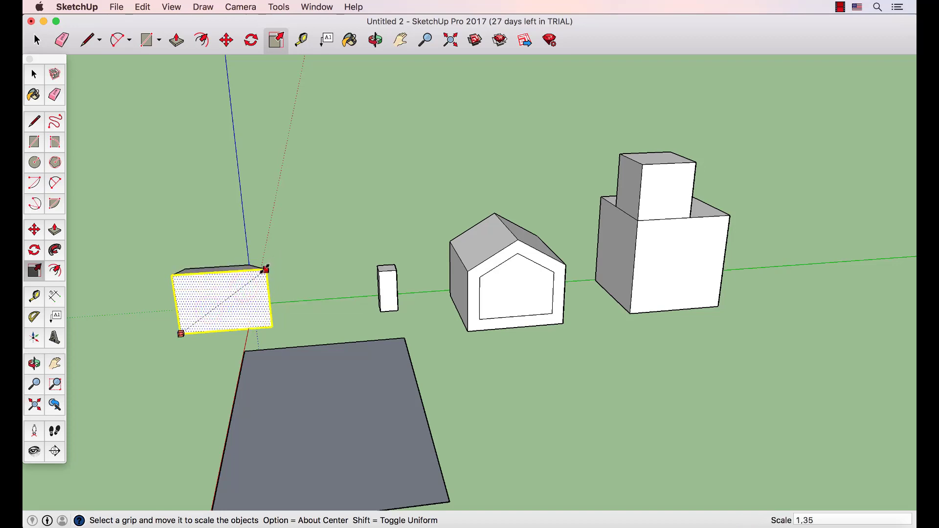
middle_drag(315, 276, 501, 272)
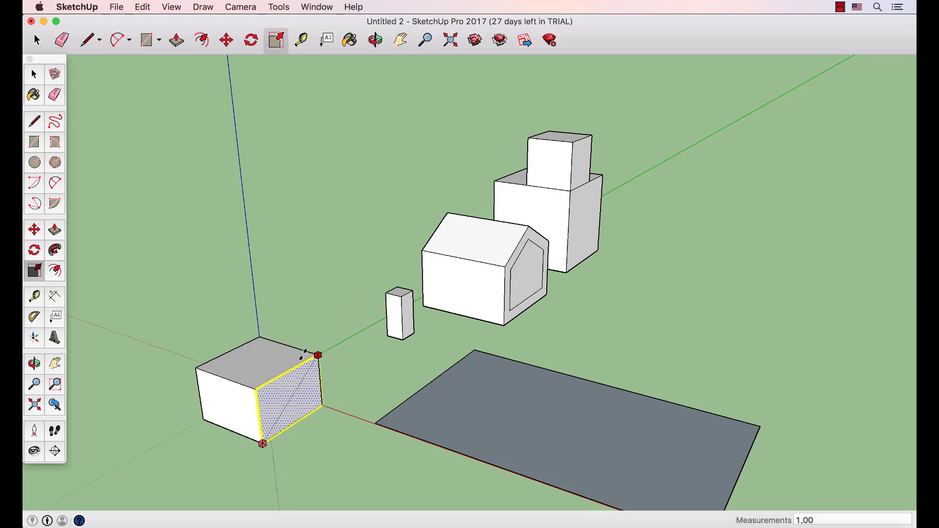
click(303, 356)
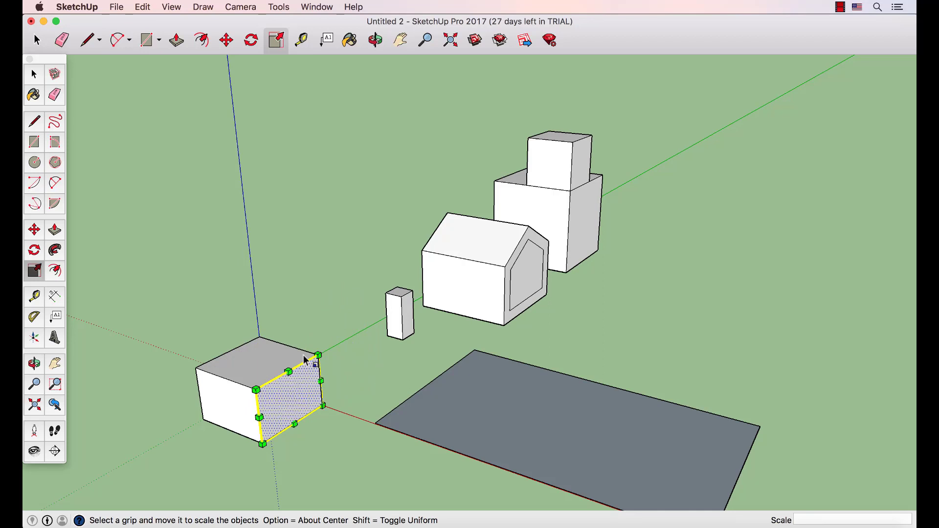
key(space)
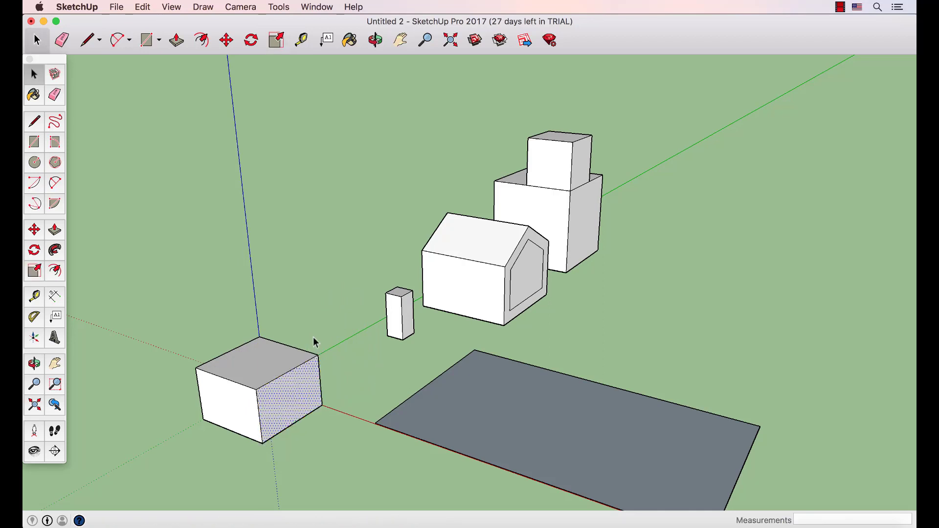
click(313, 337)
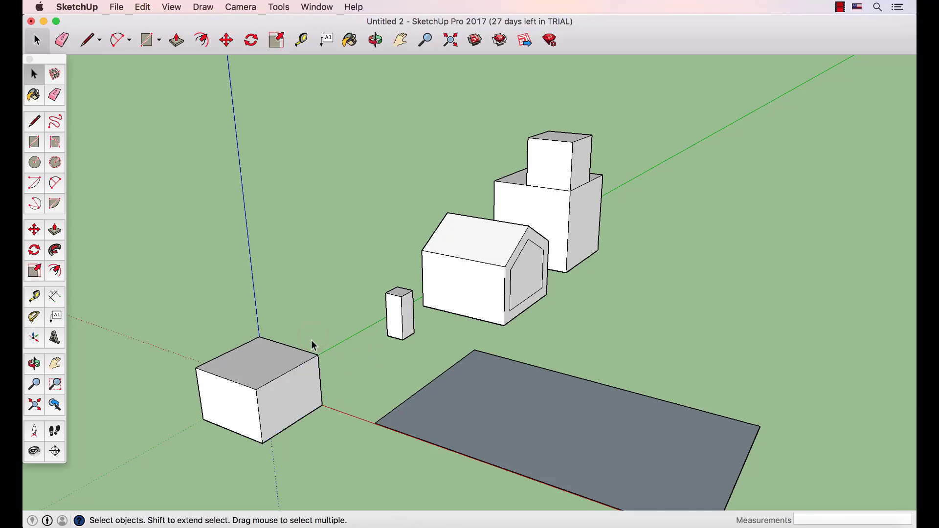
Step: Select the whole box at the origin and scale it uniformly about the opposite corner by a factor of about 1.35
triple_click(268, 369)
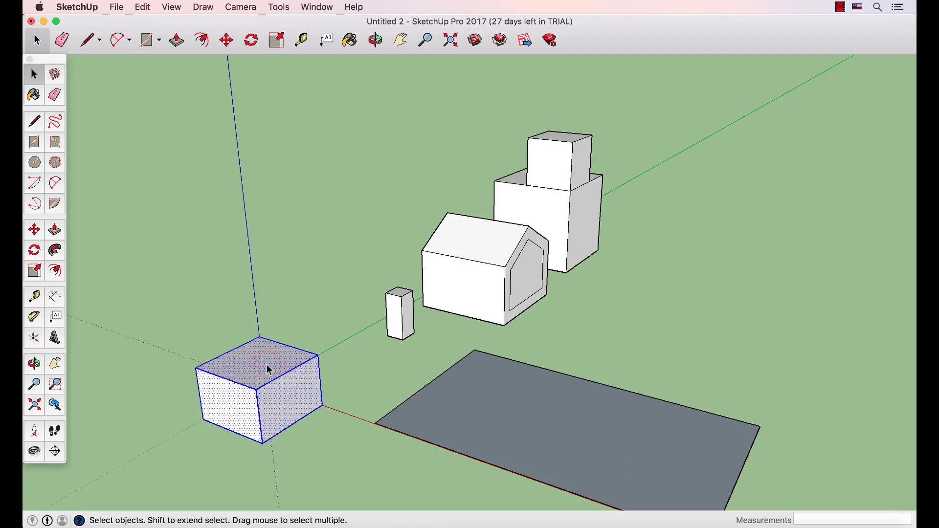
key(s)
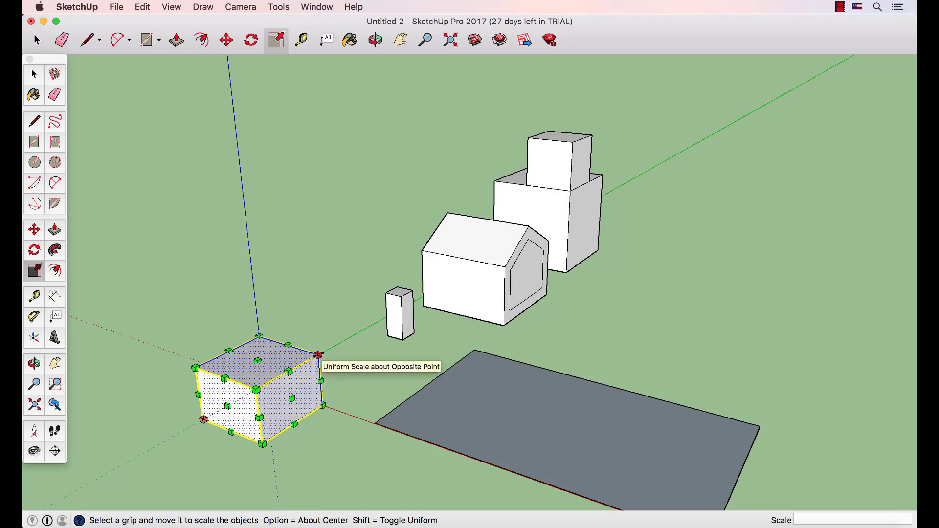
drag(319, 354, 356, 336)
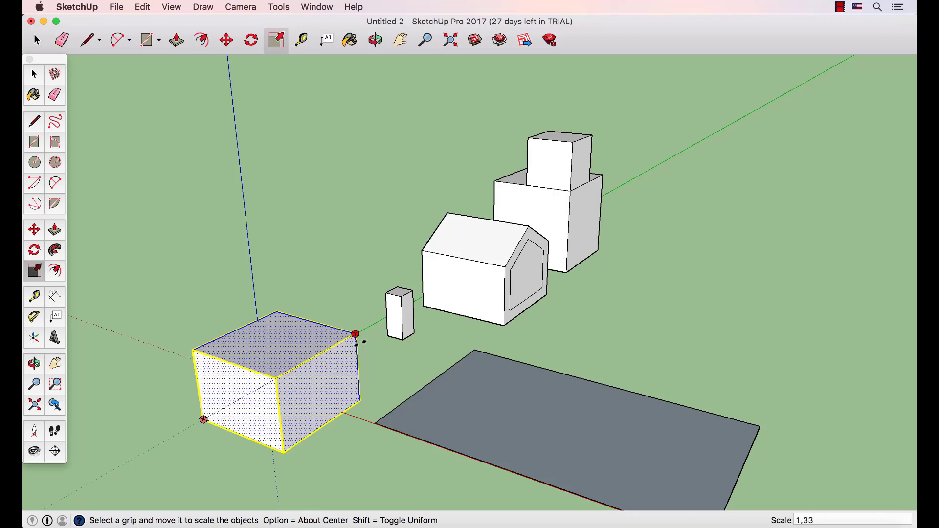
drag(356, 336, 359, 334)
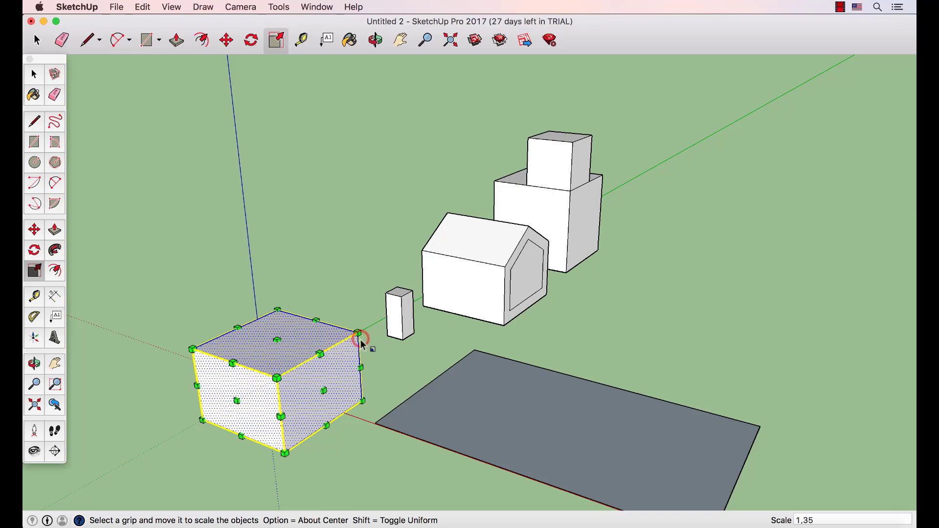